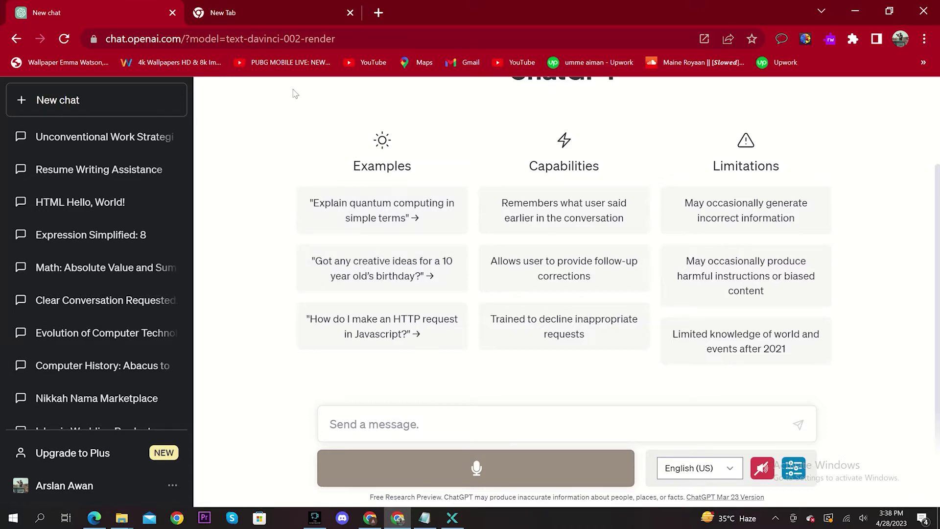
Switch from the empty ChatGPT chat to the blank New Tab page.
{"action": "left_click", "coordinate": [266, 15]}
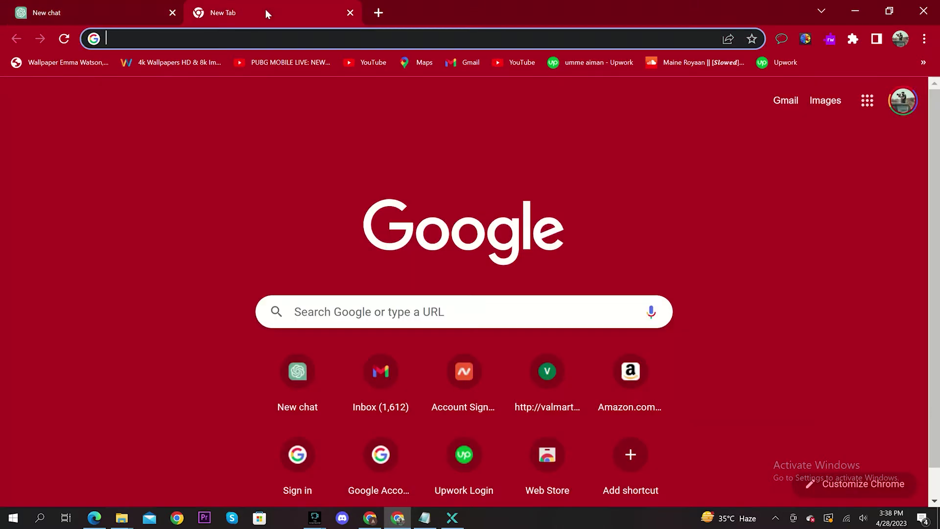
Go to Chrome Settings > Privacy and security and bring up Clear browsing data.
{"action": "left_click", "coordinate": [923, 40]}
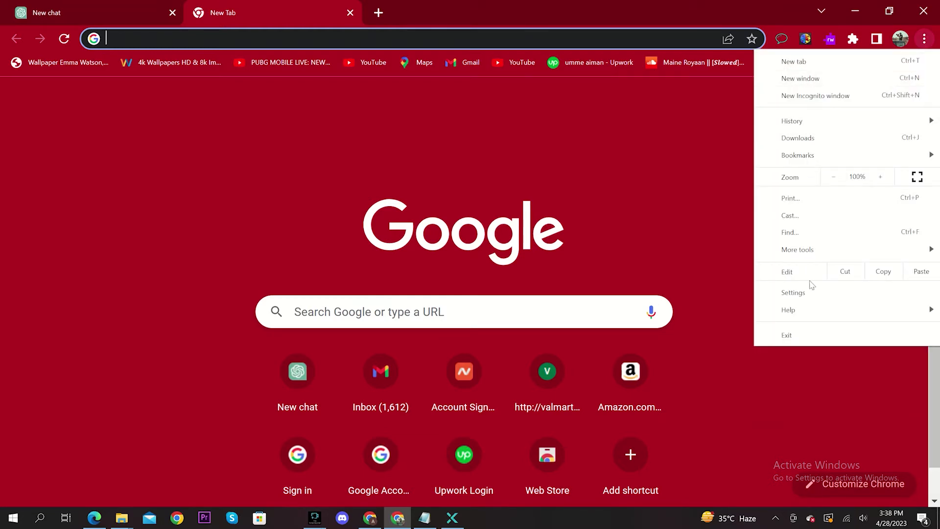
{"action": "left_click", "coordinate": [787, 293]}
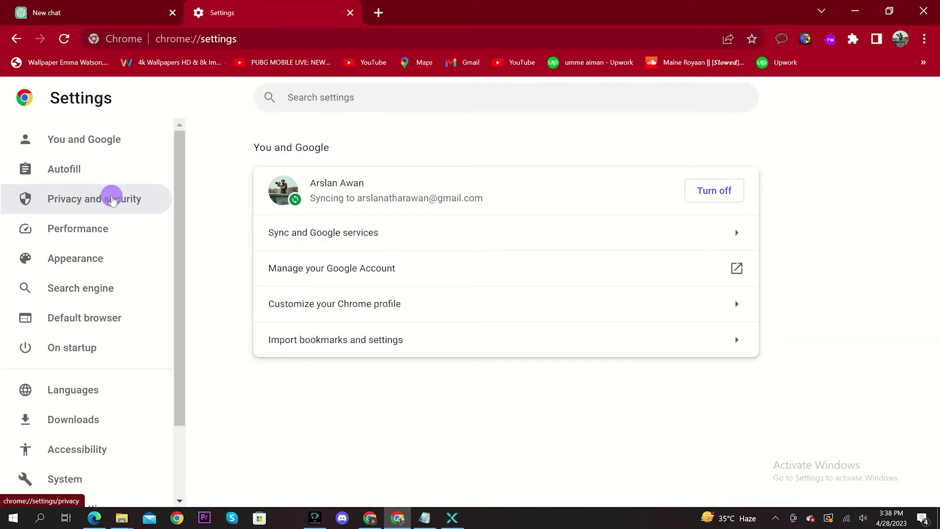
{"action": "left_click", "coordinate": [112, 200]}
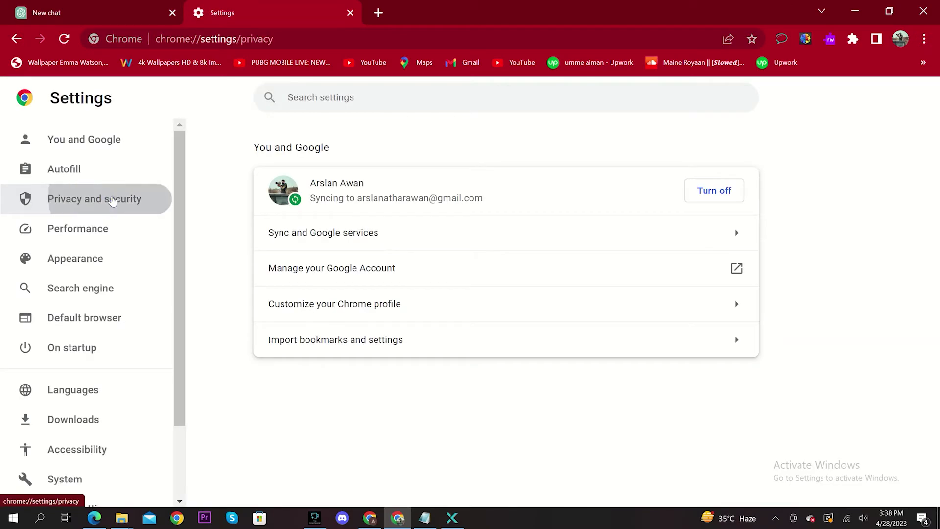
{"action": "scroll", "coordinate": [393, 448], "scroll_direction": "down", "scroll_amount": 3}
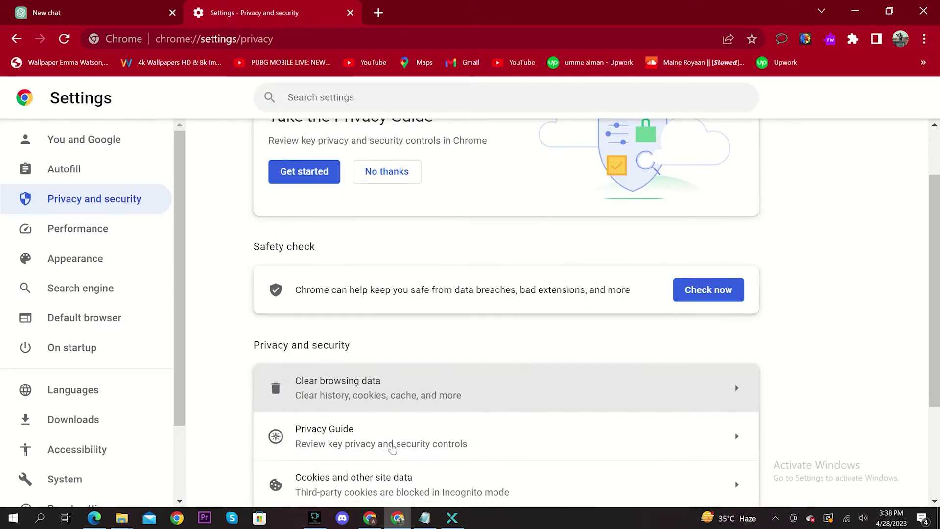
{"action": "left_click", "coordinate": [446, 246]}
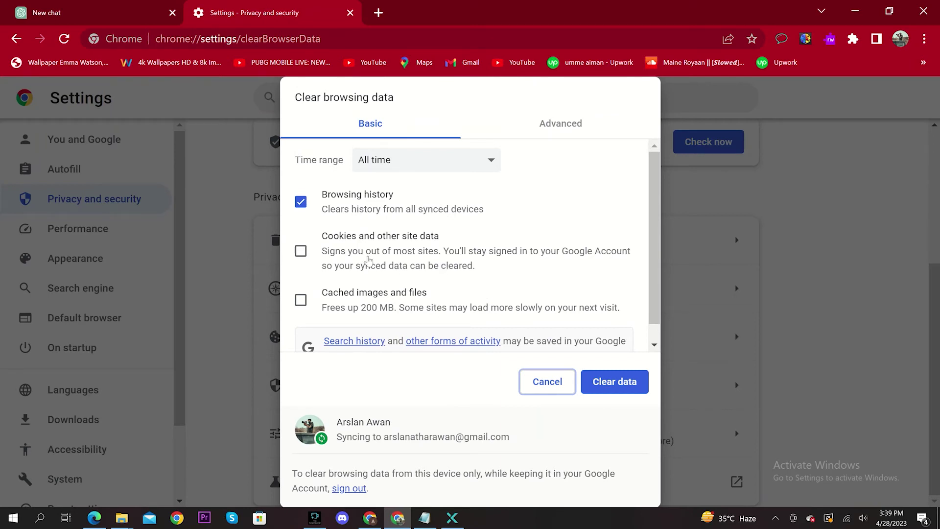
Leave the Clear browsing data time range set to All time.
{"action": "left_click", "coordinate": [441, 163]}
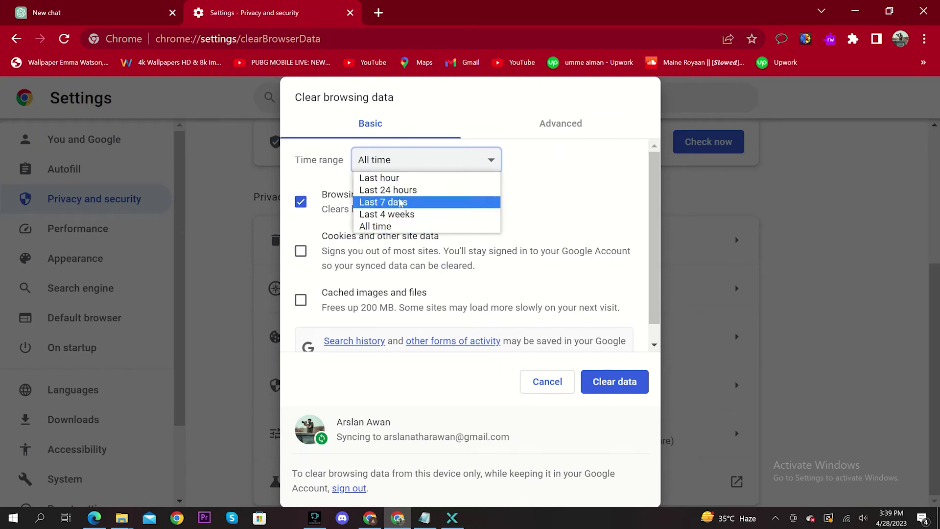
{"action": "left_click", "coordinate": [575, 170]}
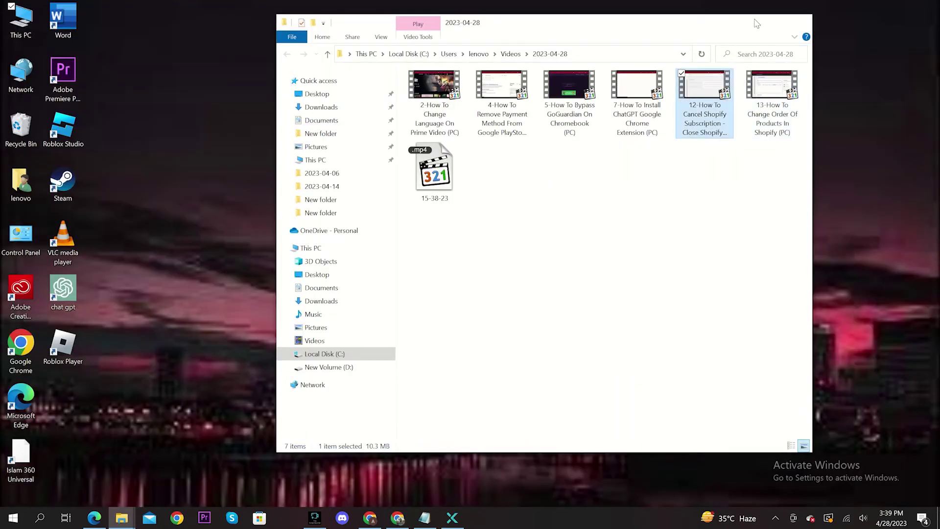
Close File Explorer and launch Command Prompt from Windows search.
{"action": "left_click", "coordinate": [798, 21]}
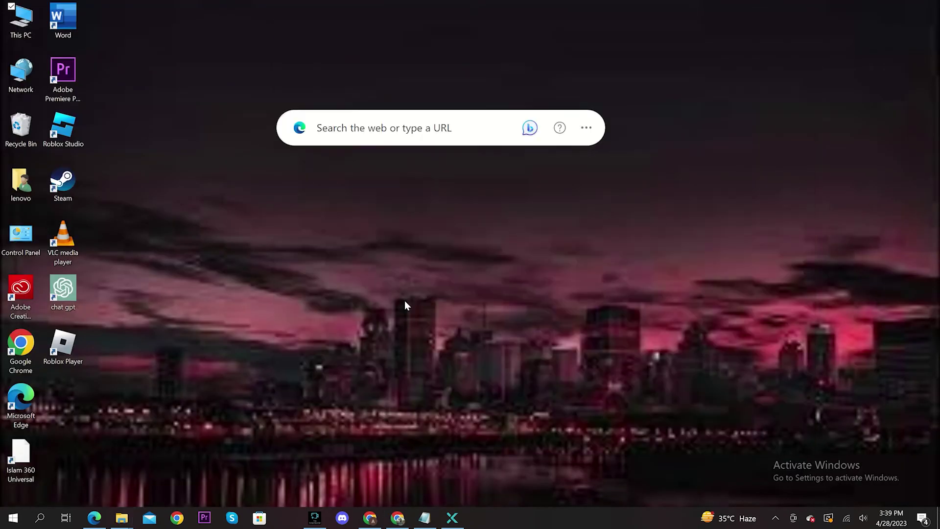
{"action": "left_click", "coordinate": [40, 519]}
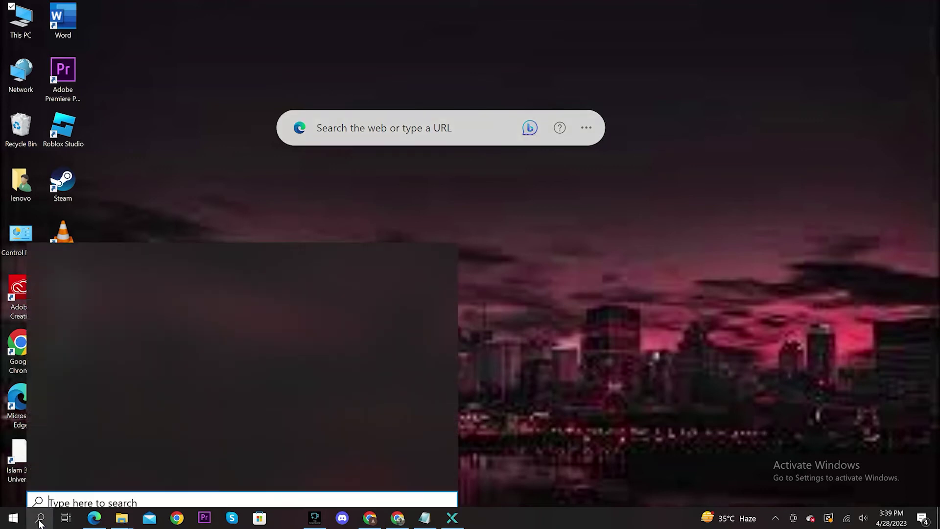
{"action": "type", "text": "co"}
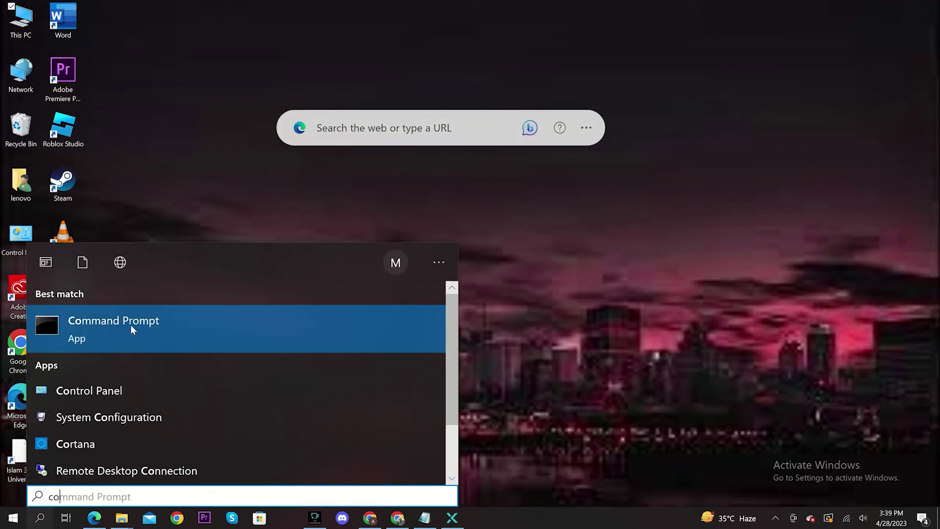
{"action": "left_click", "coordinate": [135, 331]}
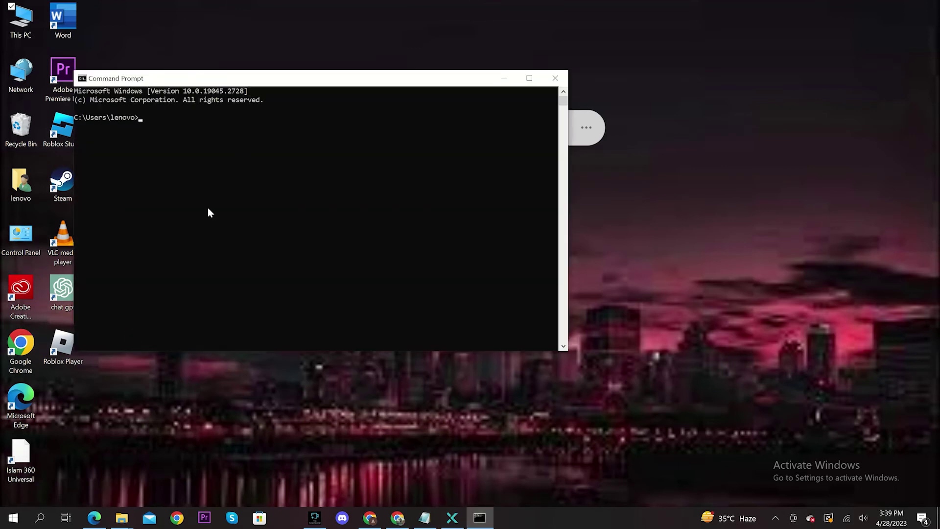
Copy 'ipconfig /flushdns' from Notepad and run it in Command Prompt to flush DNS.
{"action": "left_click", "coordinate": [425, 518]}
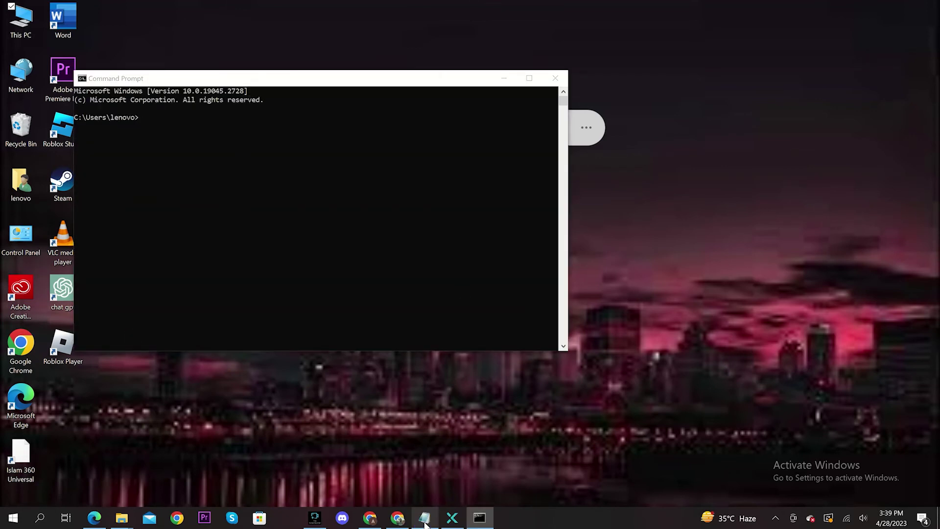
{"action": "key", "text": "Up"}
{"action": "key", "text": "Up"}
{"action": "key", "text": "shift+Home"}
{"action": "left_click", "coordinate": [145, 116]}
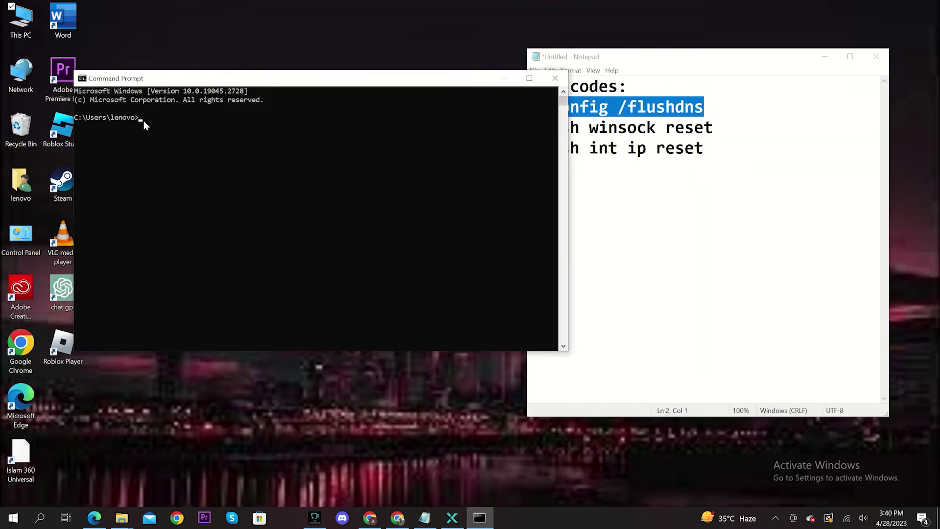
{"action": "type", "text": "ipconfig /flushdns"}
{"action": "key", "text": "Return"}
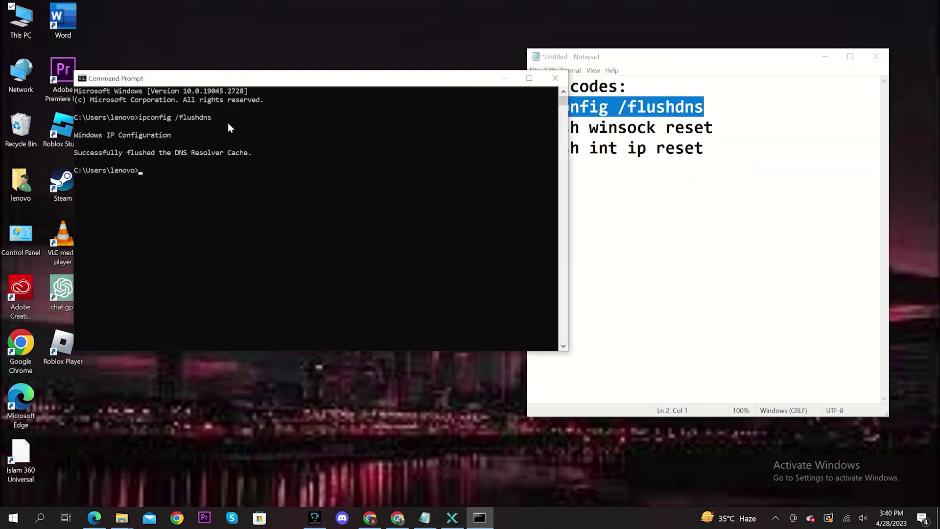
{"action": "left_click_drag", "start_coordinate": [714, 128], "coordinate": [523, 132]}
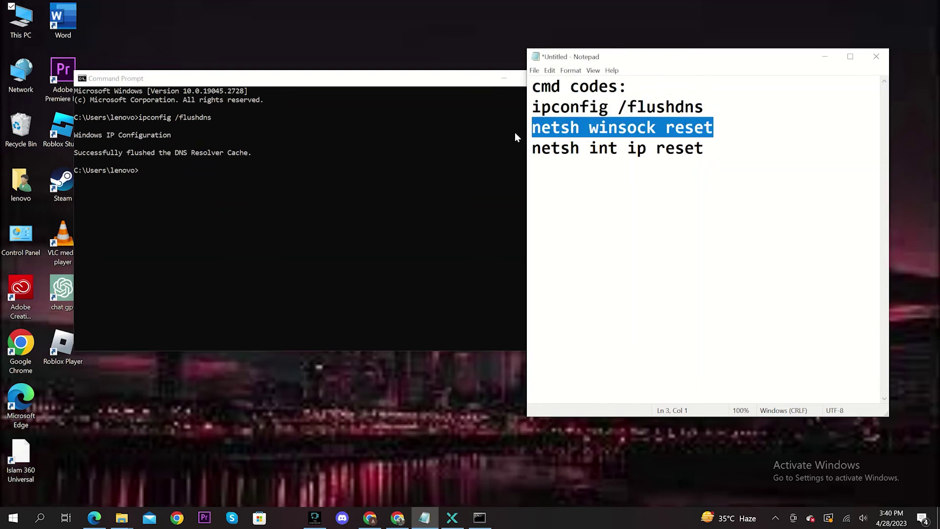
Run 'netsh winsock reset' in Command Prompt, which reports that elevation is required.
{"action": "left_click", "coordinate": [145, 174]}
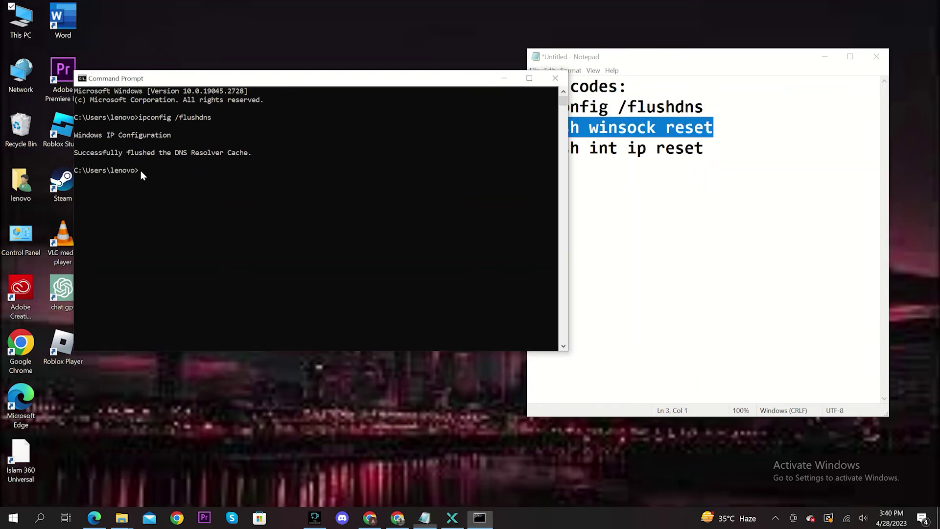
{"action": "type", "text": "netsh winsock reset"}
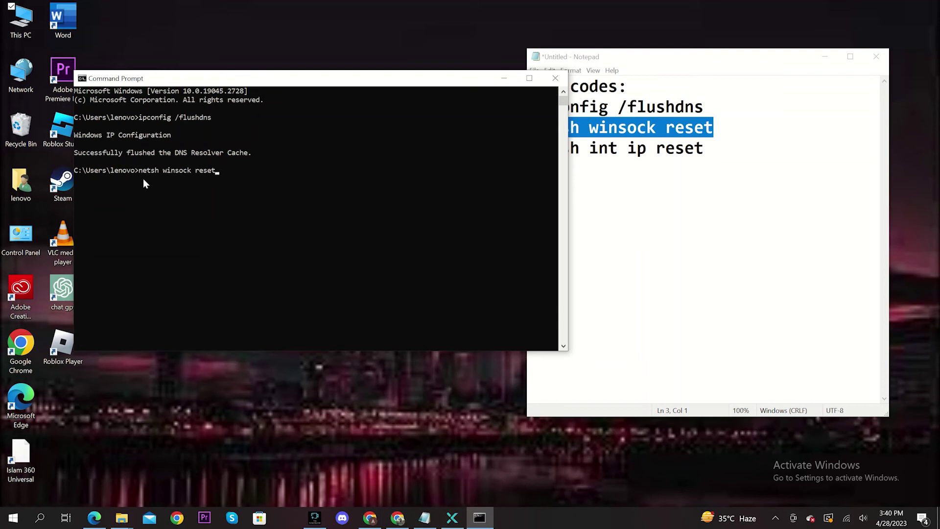
{"action": "key", "text": "Return"}
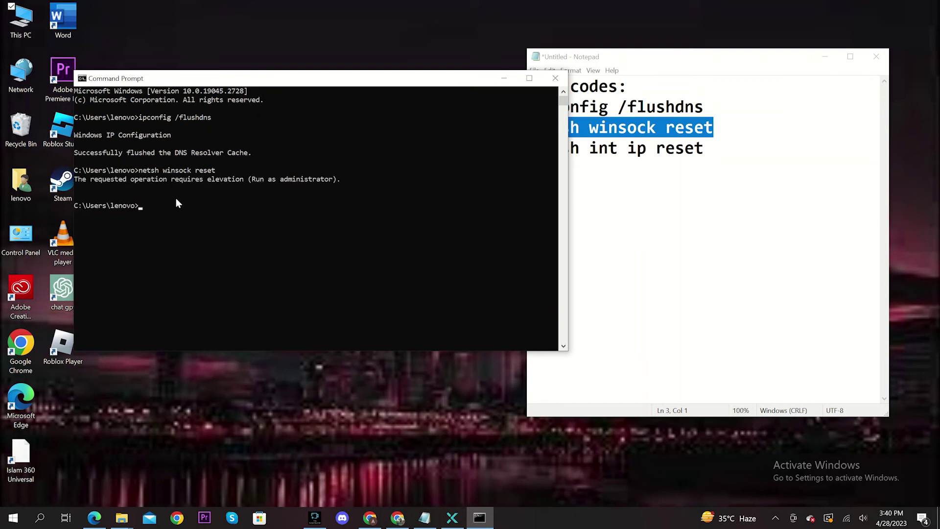
{"action": "left_click_drag", "start_coordinate": [703, 148], "coordinate": [520, 165]}
{"action": "key", "text": "ctrl+c"}
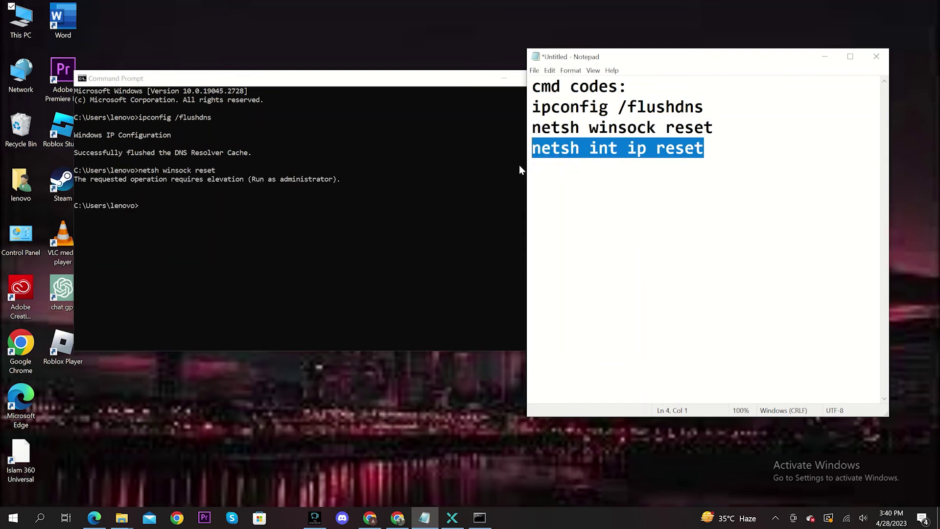
Paste and run 'netsh int ip reset' in Command Prompt.
{"action": "left_click", "coordinate": [137, 206]}
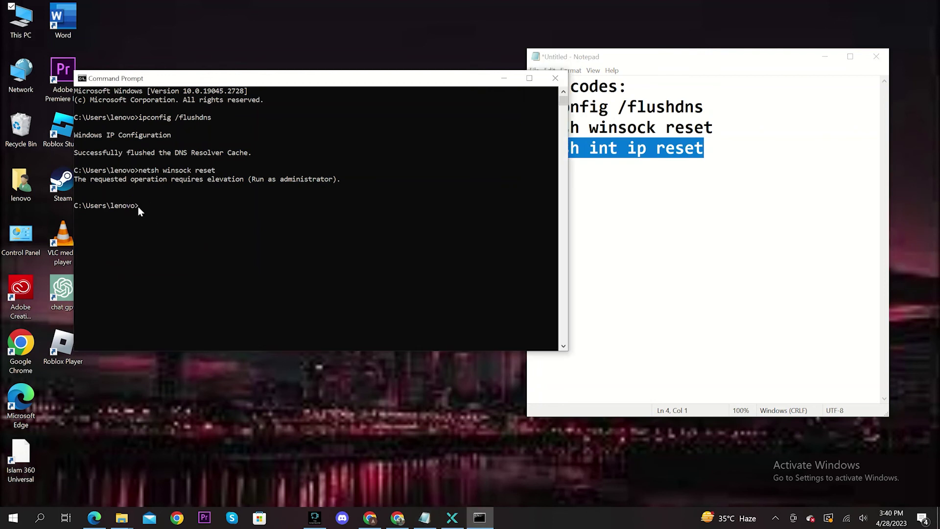
{"action": "key", "text": "ctrl+v"}
{"action": "key", "text": "Return"}
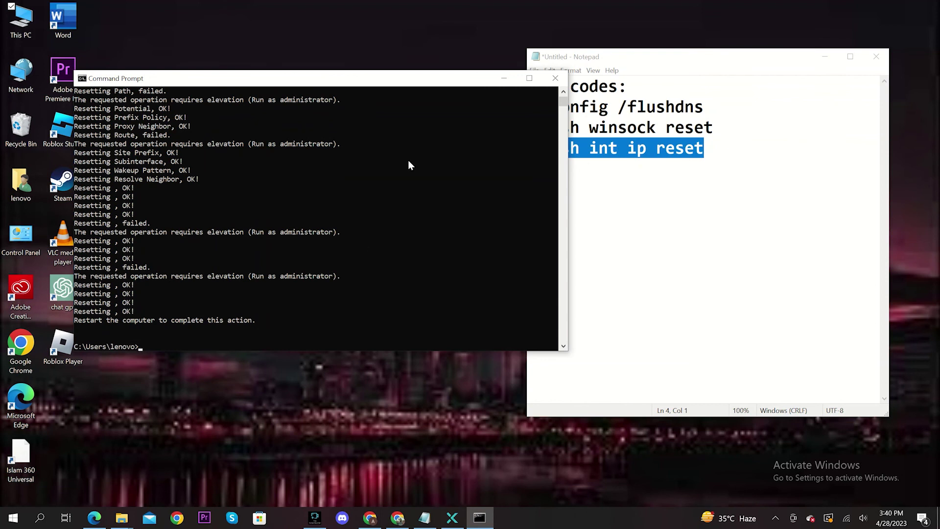
Close Command Prompt and Notepad without saving the notes.
{"action": "left_click", "coordinate": [555, 78]}
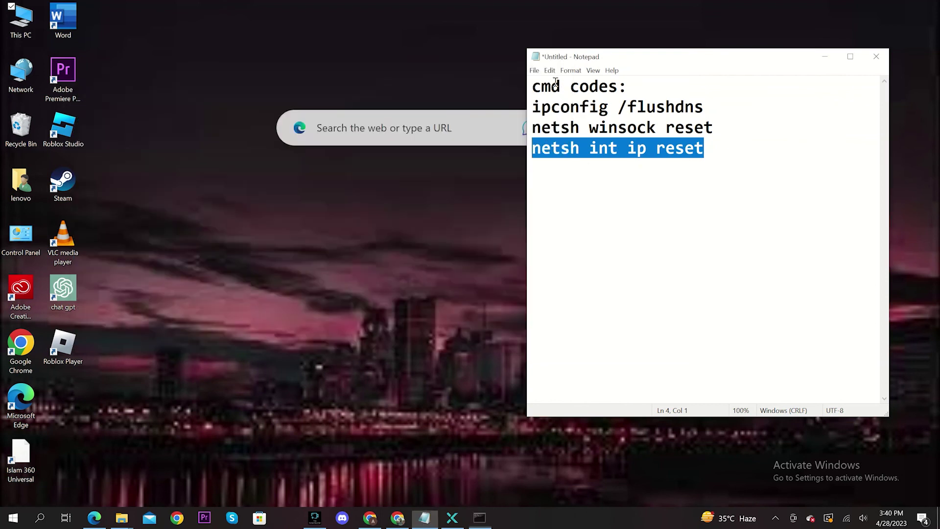
{"action": "left_click", "coordinate": [875, 57]}
{"action": "left_click", "coordinate": [488, 262]}
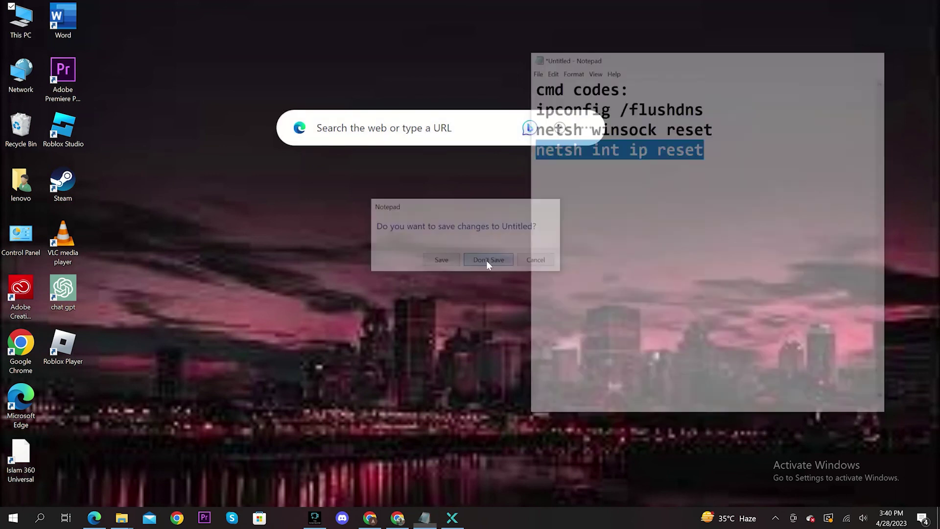